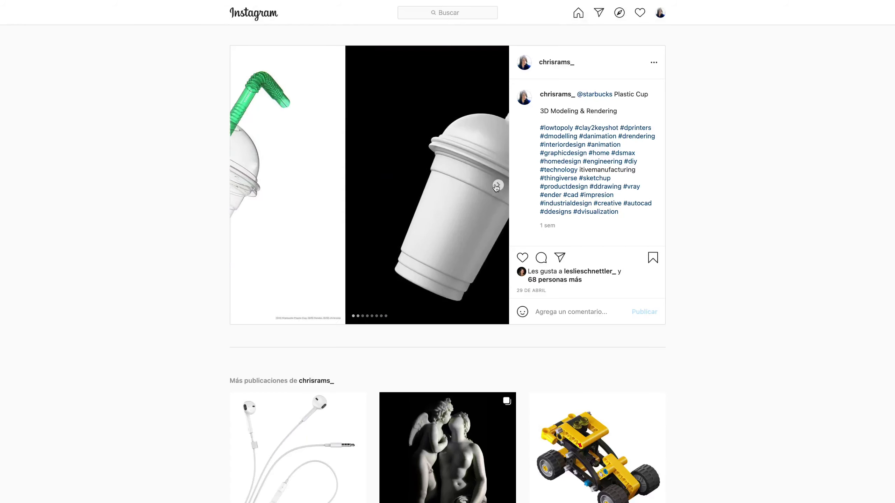
Advance through the cup post's slides, past the lid render, to the Starbucks label sheet
click(497, 185)
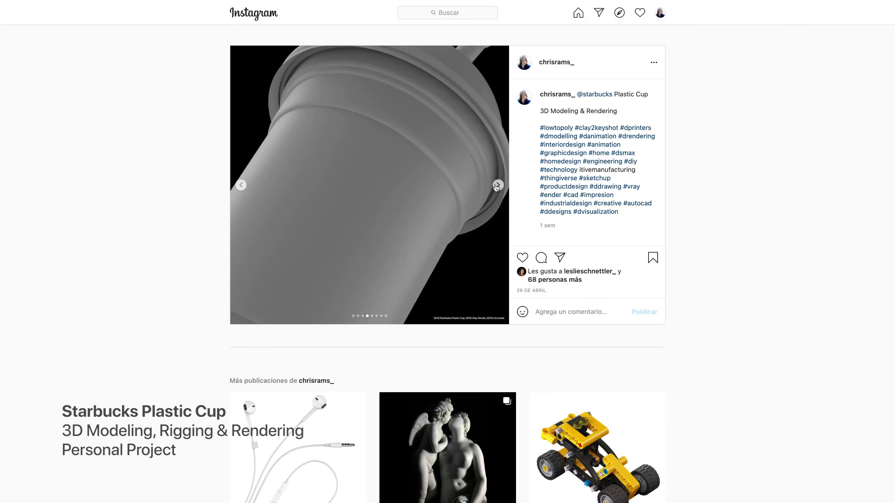
click(496, 186)
click(496, 186)
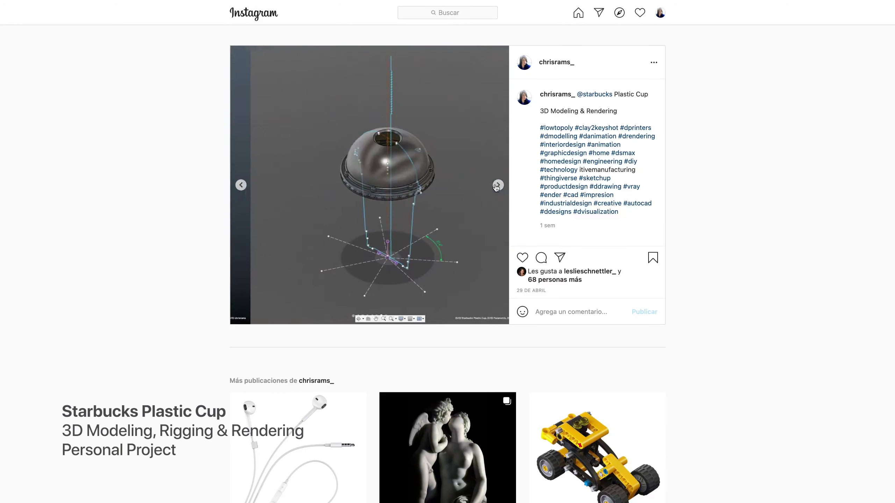
click(497, 185)
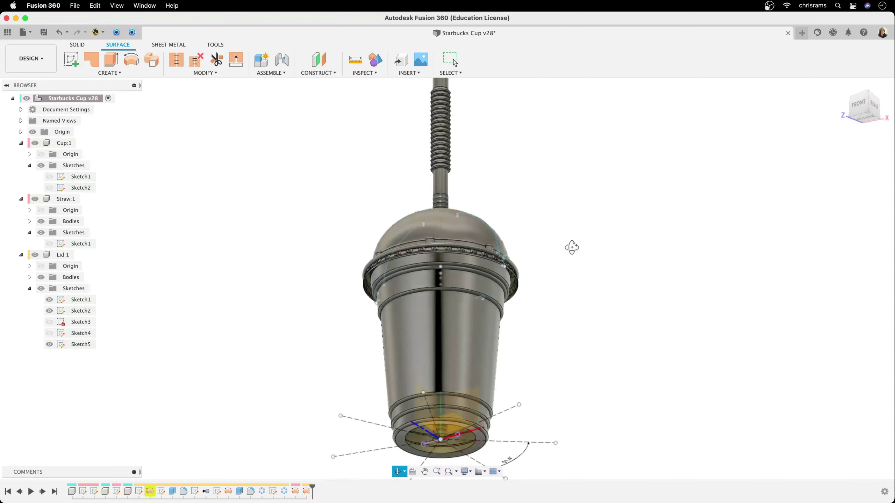
Collapse the Cup:1, Straw:1 and Lid:1 component trees in the Browser
drag(571, 248, 572, 289)
key(Escape)
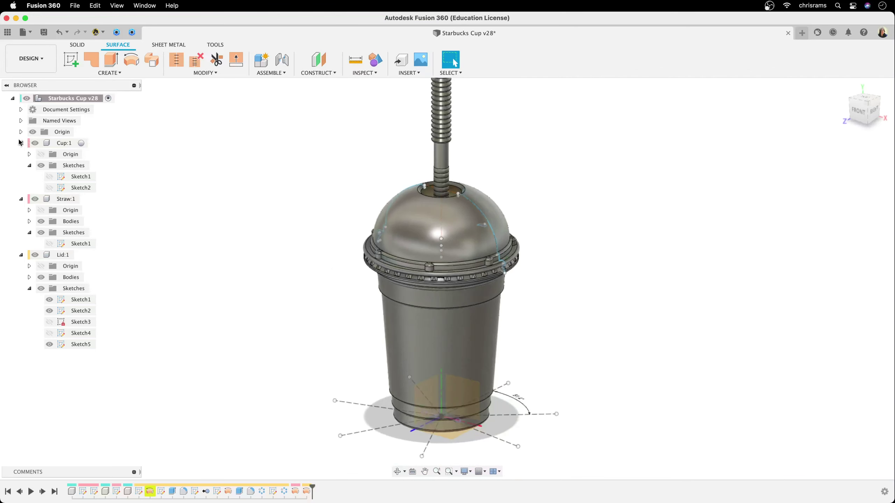
click(21, 143)
click(20, 154)
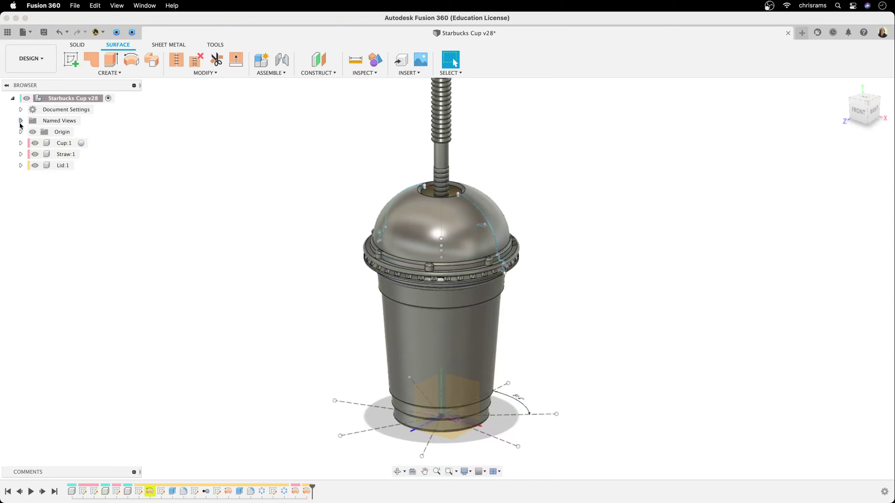
Toggle Inspect > Component Color Cycling on, then back off
click(373, 73)
click(388, 191)
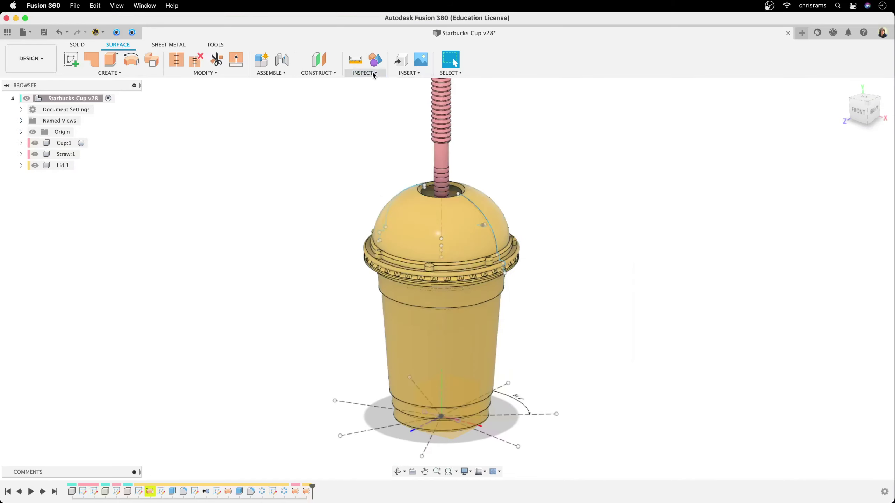
click(364, 73)
click(374, 191)
Add a Section Analysis cutting through the cup on a picked face, then orbit around it
click(365, 72)
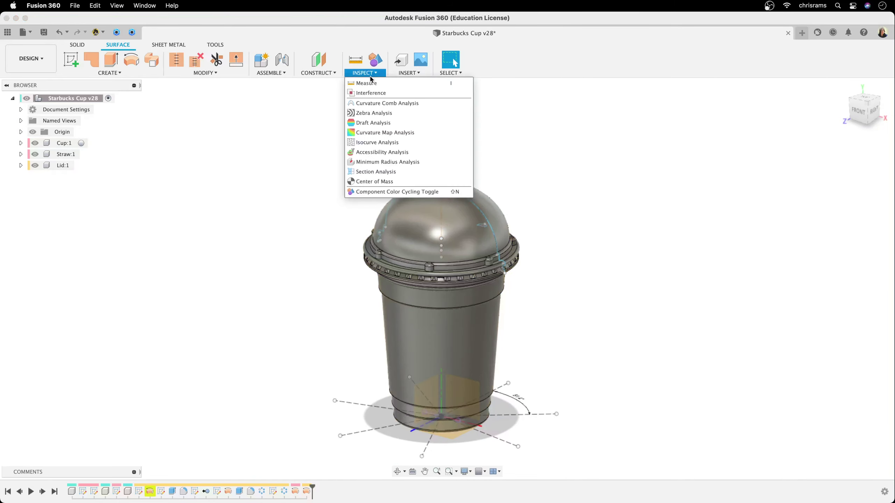
click(376, 172)
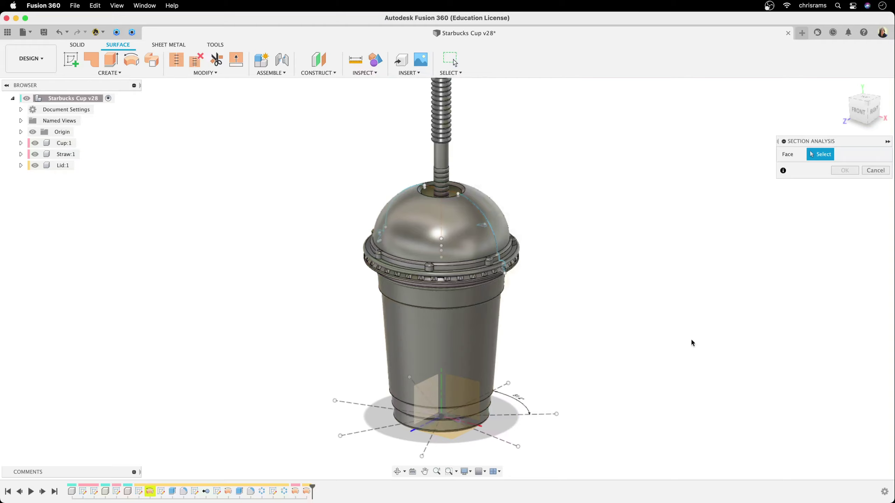
click(446, 391)
key(Return)
mouse_move(713, 278)
shift+middle_down()
mouse_move(571, 325)
mouse_move(537, 327)
mouse_move(523, 316)
mouse_move(545, 283)
mouse_move(647, 292)
mouse_move(641, 305)
mouse_move(528, 317)
mouse_move(549, 323)
mouse_move(561, 314)
shift+middle_up()
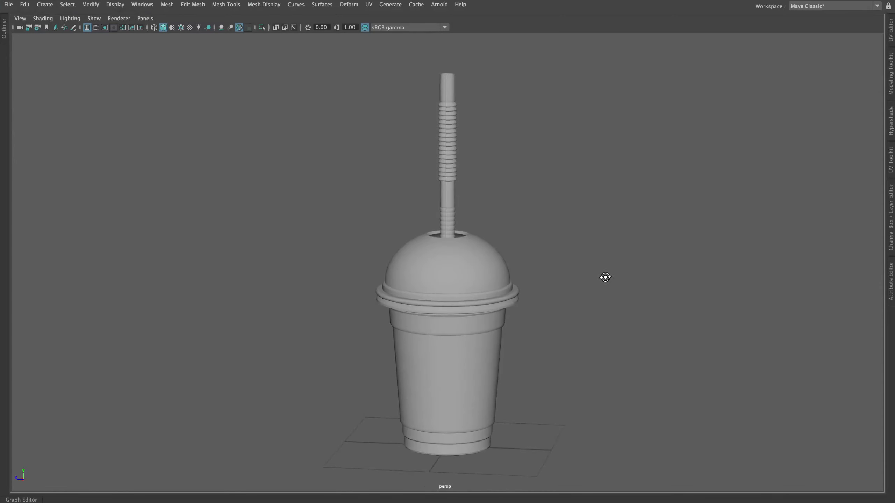
Move the dome lid off to the left and the cup body off to the right
mouse_move(605, 277)
alt+mouse_down()
mouse_move(569, 280)
mouse_move(595, 282)
alt+mouse_up()
click(487, 279)
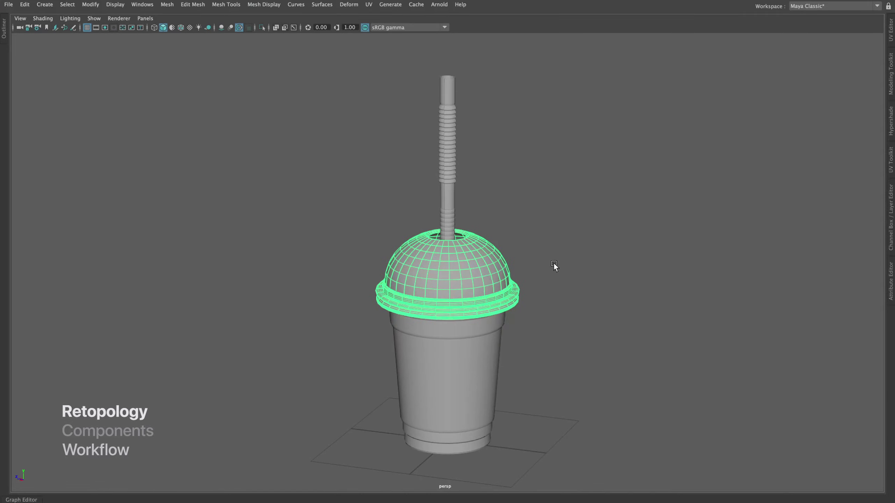
drag(410, 227, 312, 179)
click(451, 344)
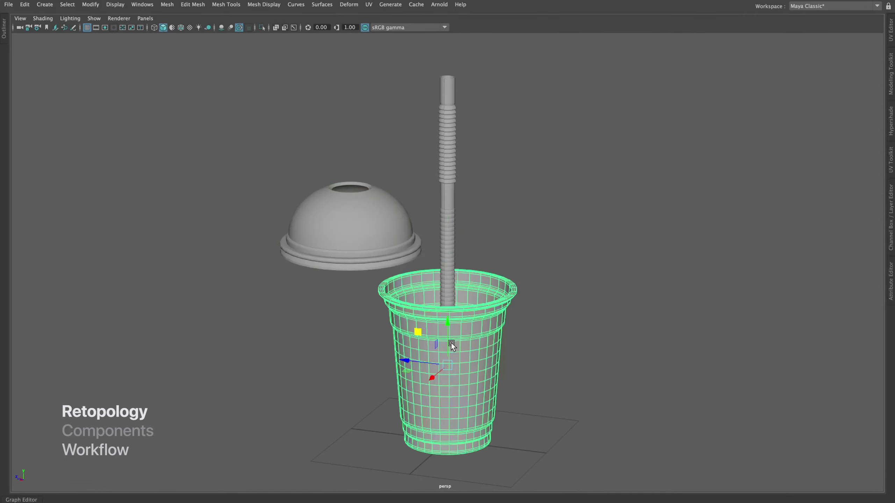
drag(451, 344, 535, 340)
click(560, 238)
mouse_move(560, 236)
alt+mouse_down()
mouse_move(566, 274)
mouse_move(555, 292)
mouse_move(574, 266)
mouse_move(579, 187)
alt+mouse_up()
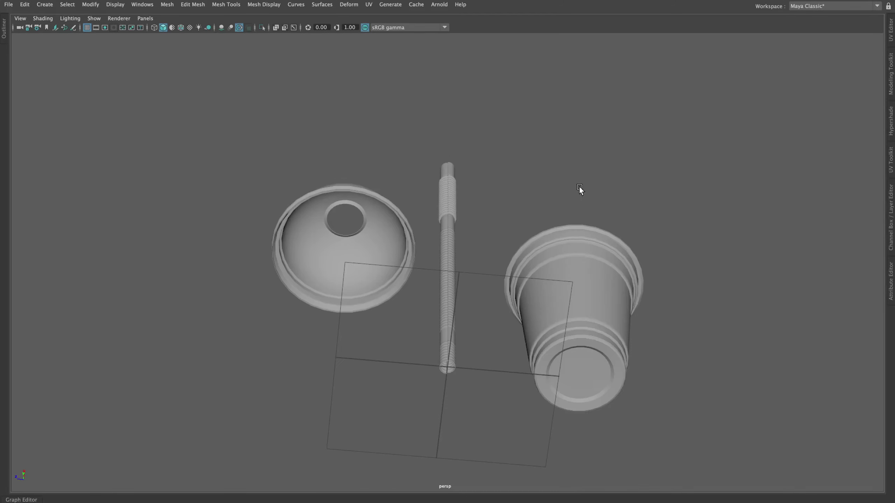
Inspect the quad topology with Wireframe on Shaded, hide the grid, then select the straw
click(181, 27)
click(88, 28)
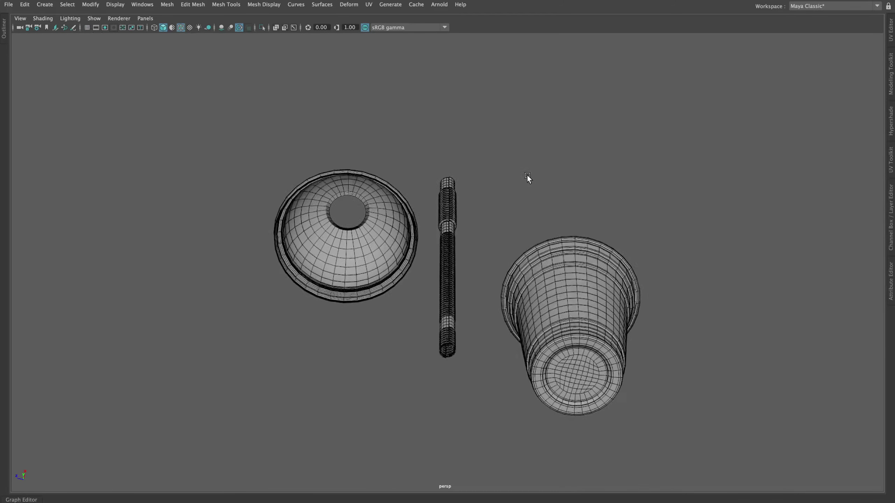
mouse_move(527, 174)
alt+mouse_down()
mouse_move(498, 190)
mouse_move(489, 242)
alt+mouse_up()
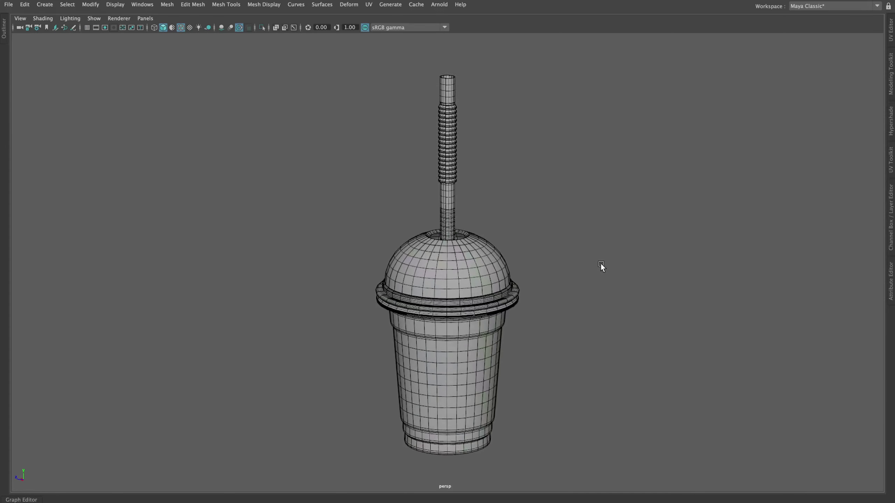
click(181, 28)
mouse_move(550, 183)
alt+mouse_down()
mouse_move(561, 236)
mouse_move(564, 167)
mouse_move(510, 146)
mouse_move(421, 164)
mouse_move(503, 182)
alt+mouse_up()
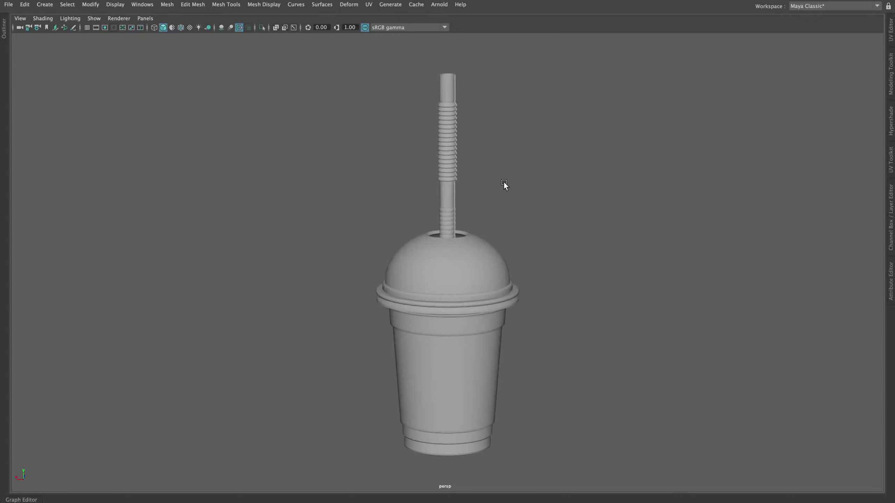
scroll(486, 182, down, 3)
click(448, 159)
Pull the straw out rightward and undo it, then slide the cup down and back up
mouse_move(446, 208)
mouse_down()
mouse_move(496, 214)
mouse_move(577, 296)
mouse_move(605, 294)
mouse_move(553, 310)
mouse_move(564, 309)
mouse_up()
click(496, 213)
key(ctrl+z)
key(ctrl+z)
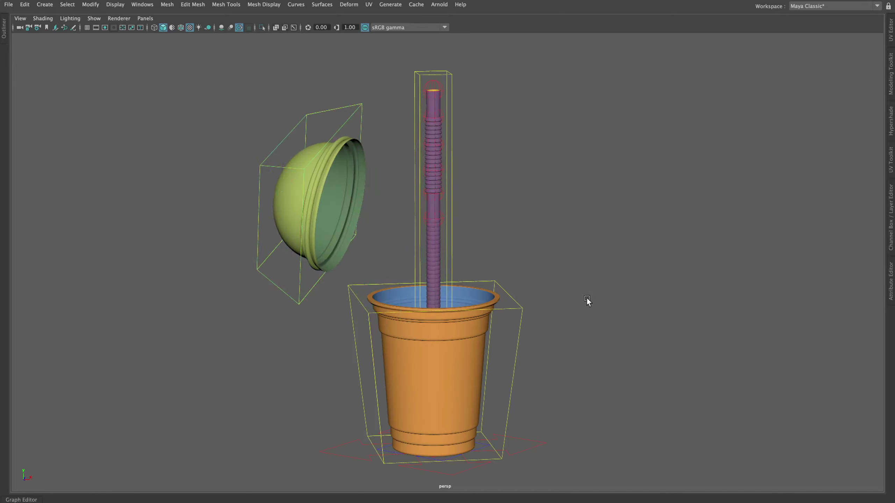
drag(512, 261, 500, 287)
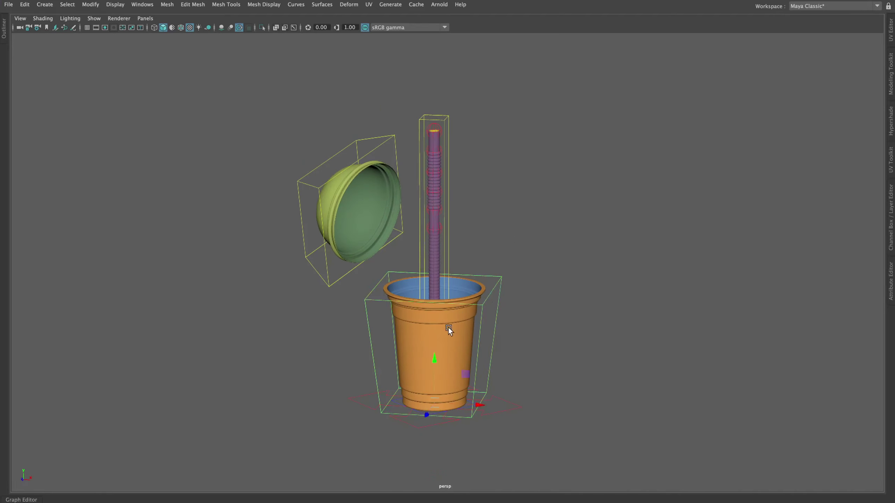
drag(432, 358, 423, 358)
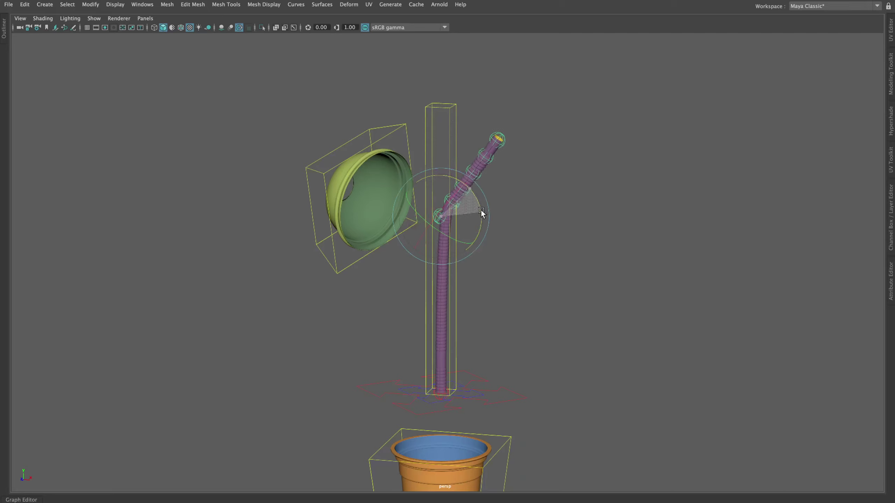
Rotate the straw's upper joint sideways into a kink, orbiting and zooming to check the bend
drag(481, 213, 557, 202)
scroll(533, 239, up, 3)
scroll(474, 221, up, 2)
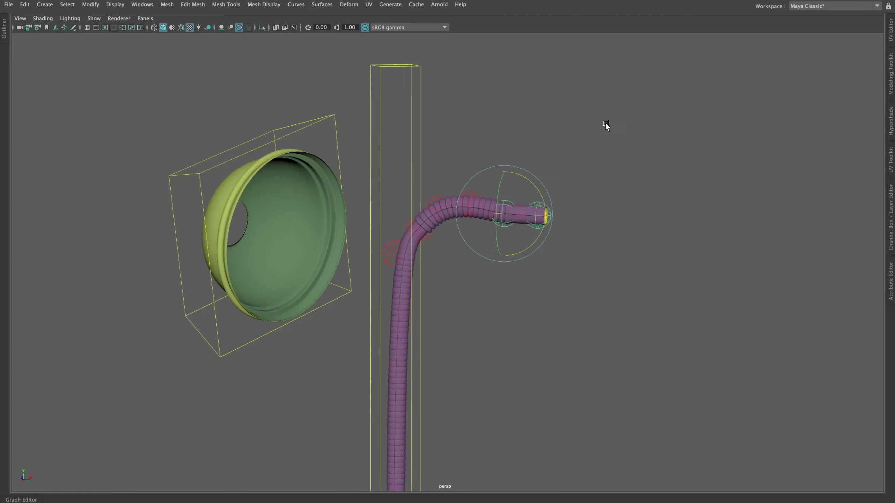
alt+drag(550, 99, 609, 174)
scroll(555, 194, up, 2)
scroll(581, 232, up, 3)
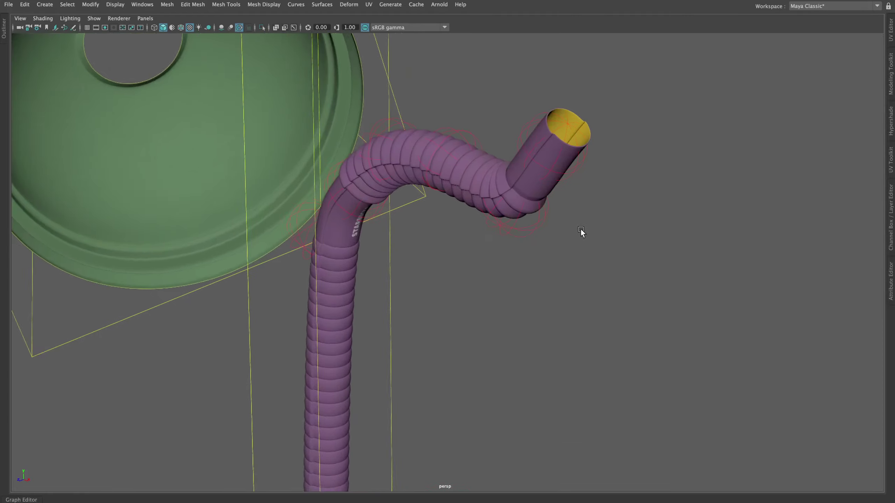
scroll(559, 333, up, 3)
mouse_move(558, 333)
alt+mouse_down()
mouse_move(562, 300)
mouse_move(563, 330)
mouse_move(499, 337)
mouse_move(470, 364)
mouse_move(566, 354)
mouse_move(582, 339)
alt+mouse_up()
scroll(556, 328, up, 3)
scroll(581, 339, down, 5)
scroll(511, 317, down, 2)
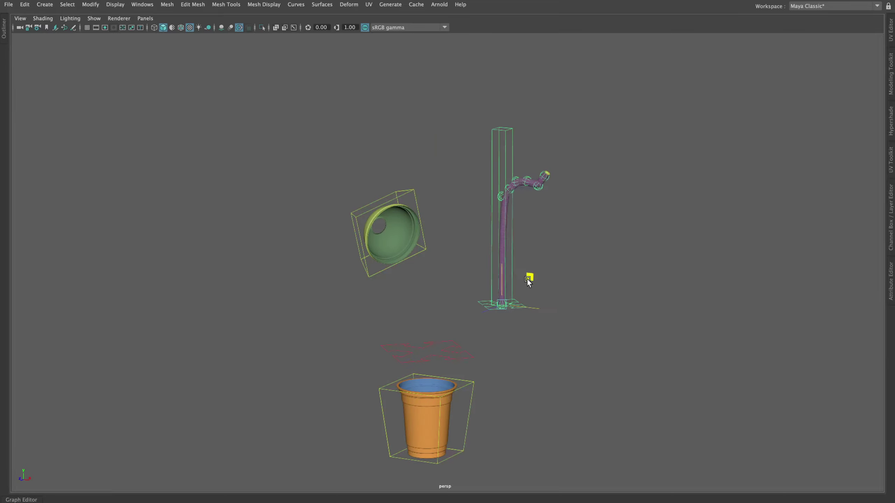
Undo the straw bends and lid pose, then frame the whole cup group with F
mouse_move(603, 274)
alt+mouse_down()
mouse_move(560, 350)
mouse_move(567, 322)
mouse_move(532, 295)
mouse_move(534, 242)
mouse_move(362, 262)
mouse_move(491, 267)
alt+mouse_up()
key(ctrl+z)
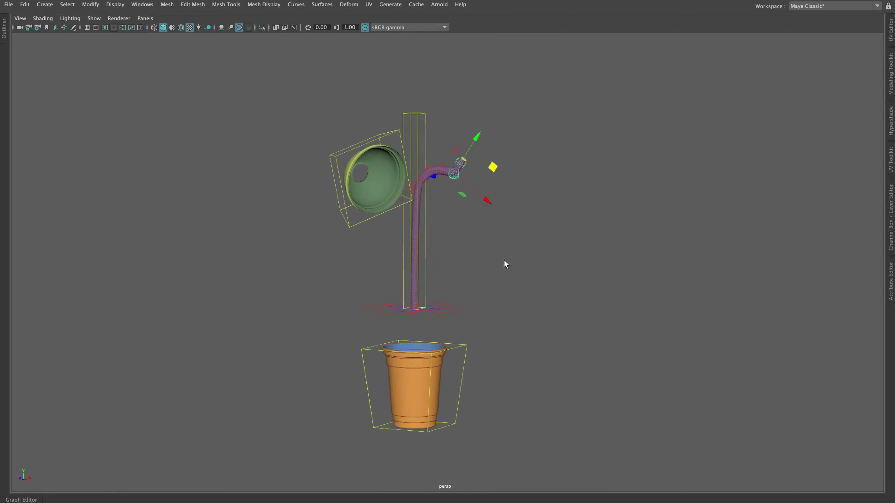
key(ctrl+z)
key(ctrl+z)
key(ctrl+z)
key(ctrl+z)
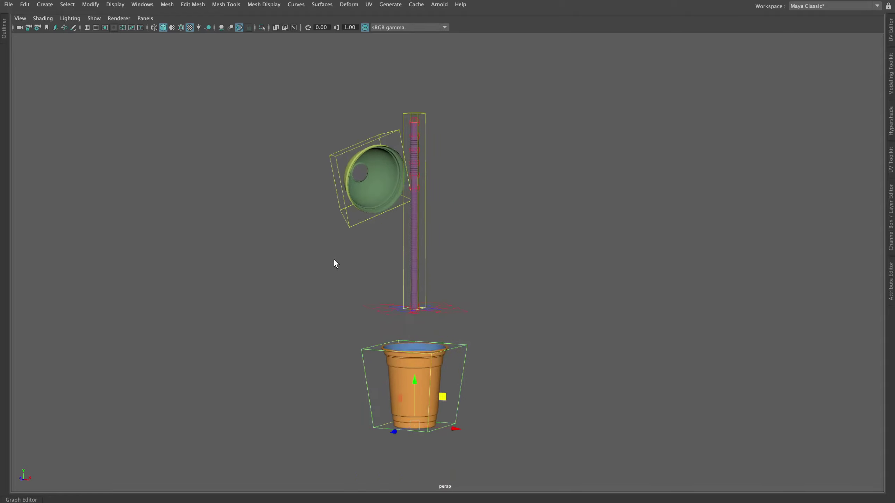
key(ctrl+z)
key(ctrl+z)
key(ctrl+z)
key(ctrl+z)
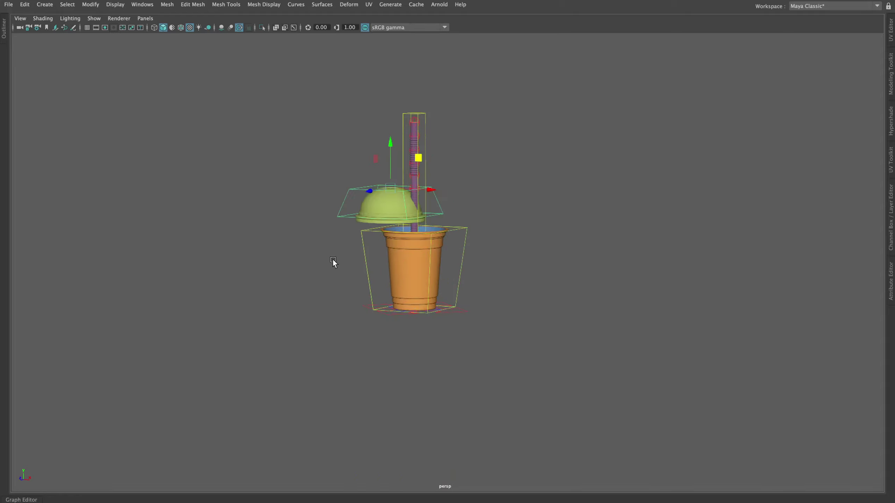
key(f)
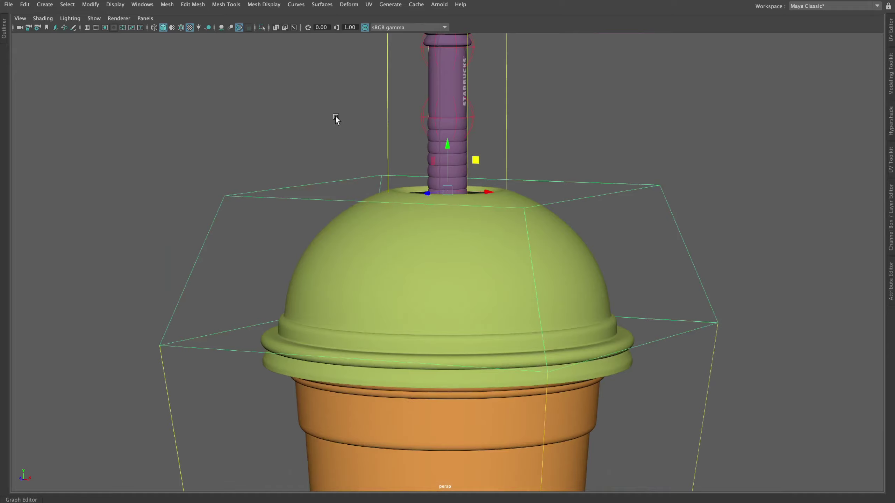
key(ctrl+z)
key(f)
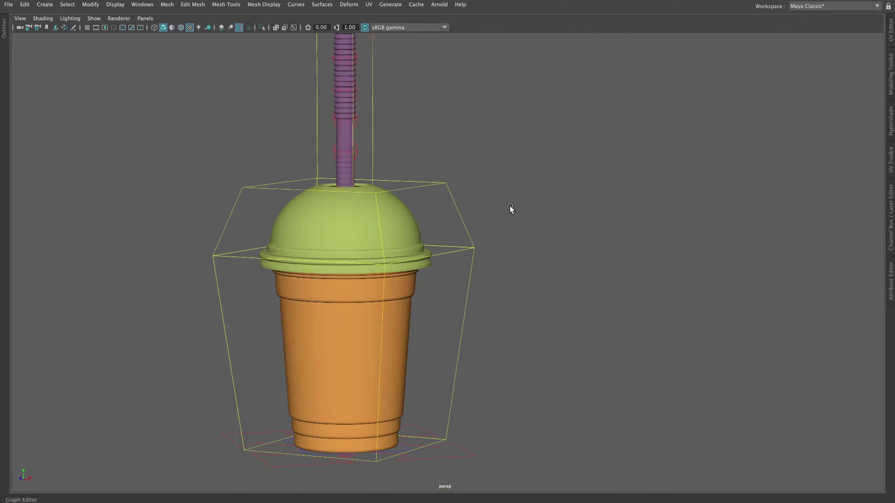
click(890, 31)
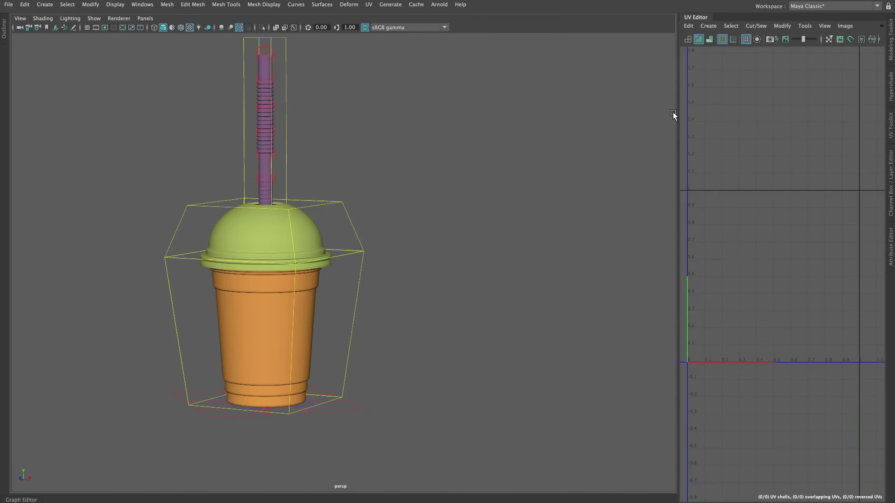
Widen the UV Editor panel, briefly opening and collapsing the channel/layer panel
mouse_move(674, 115)
mouse_down()
mouse_move(448, 200)
mouse_move(364, 183)
mouse_up()
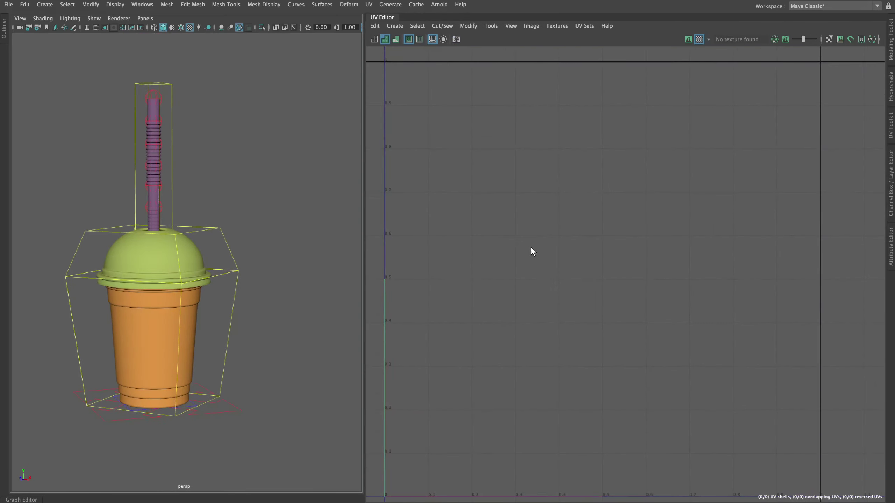
scroll(532, 251, down, 2)
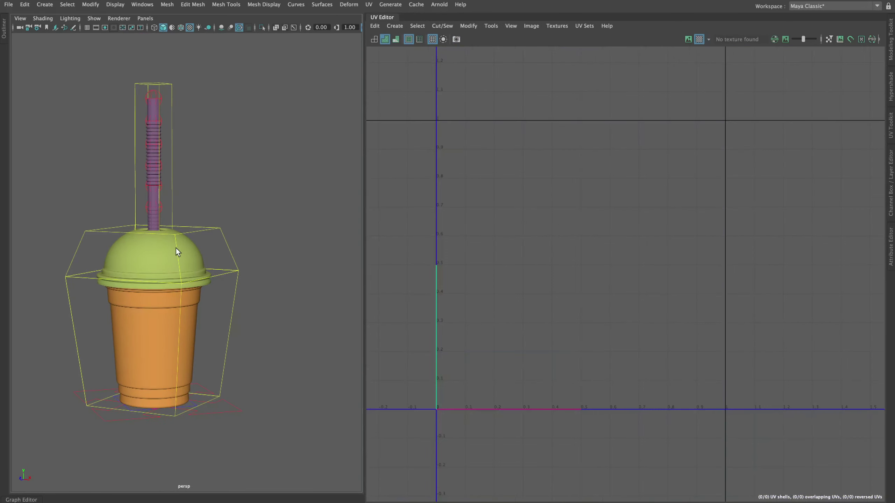
click(892, 199)
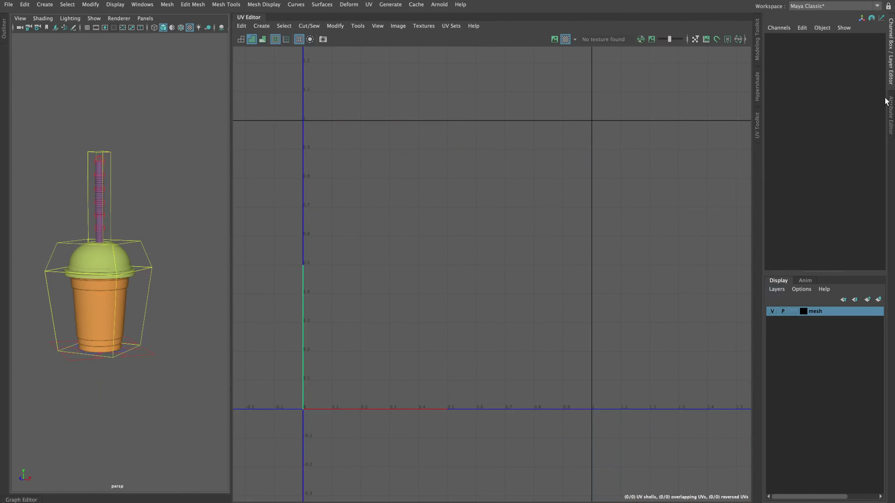
click(891, 74)
Inspect the cup, lid and straw UV shells, then dock the UV Editor into the sidebar
click(126, 310)
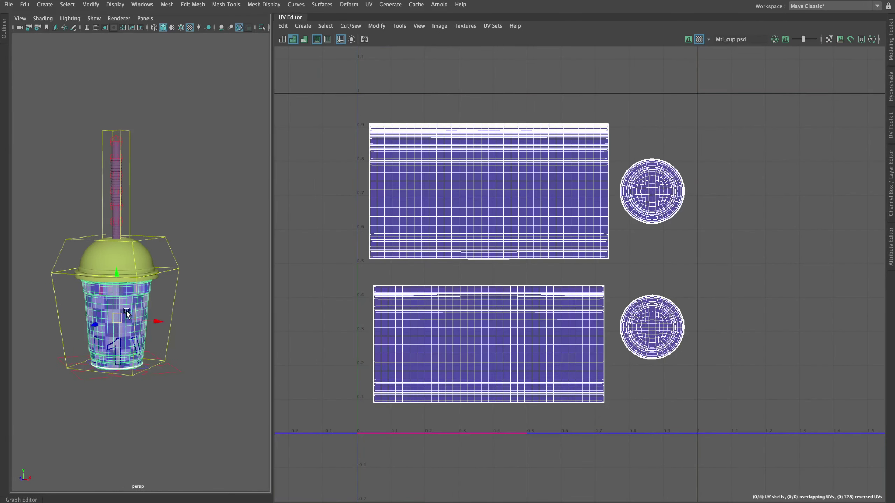
click(138, 251)
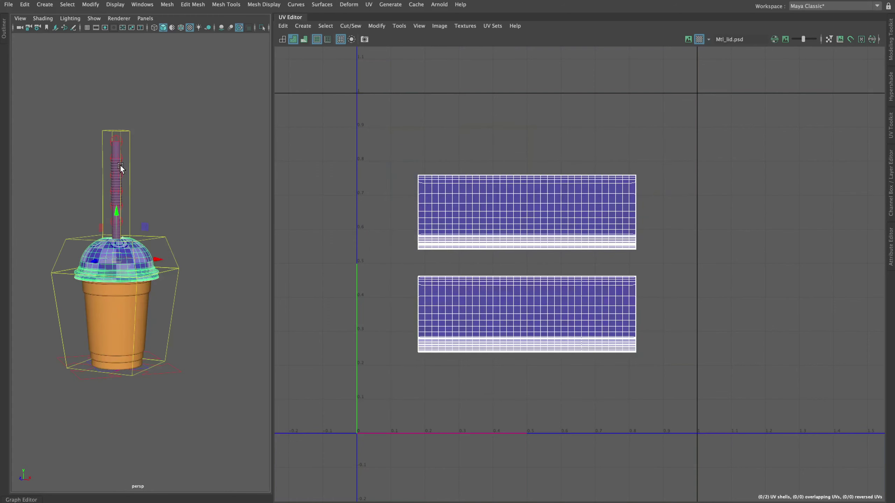
click(128, 152)
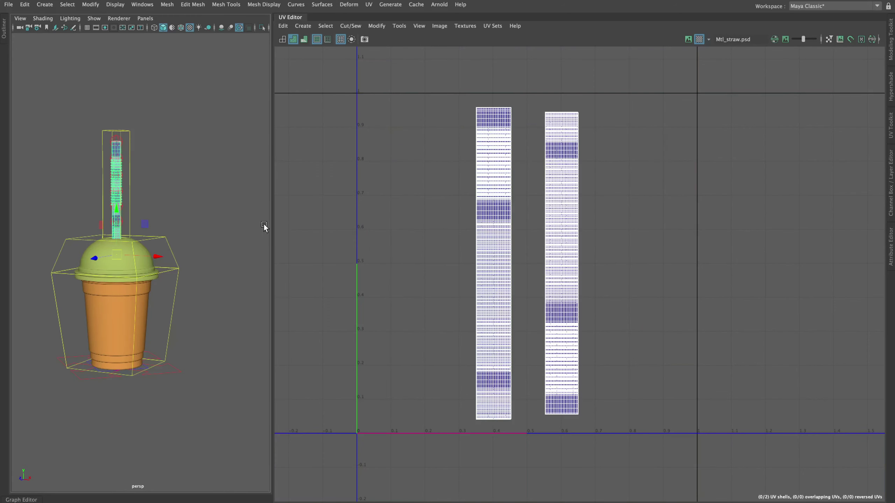
click(241, 221)
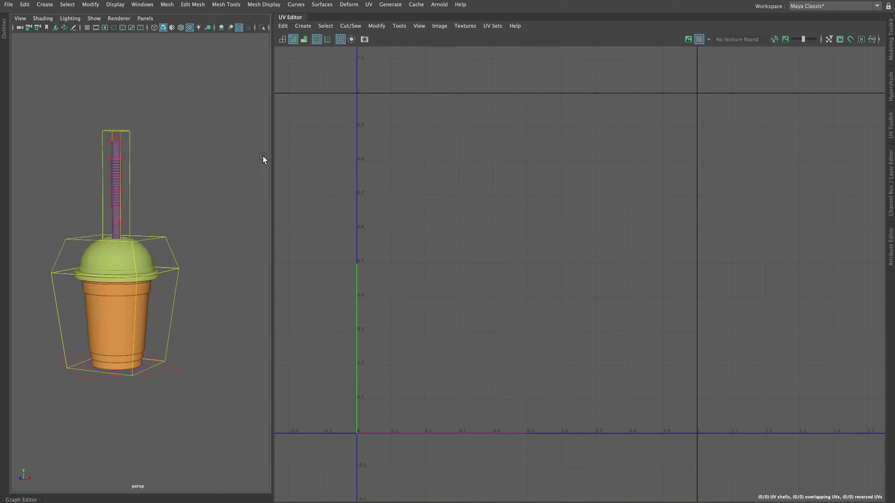
drag(291, 20, 441, 221)
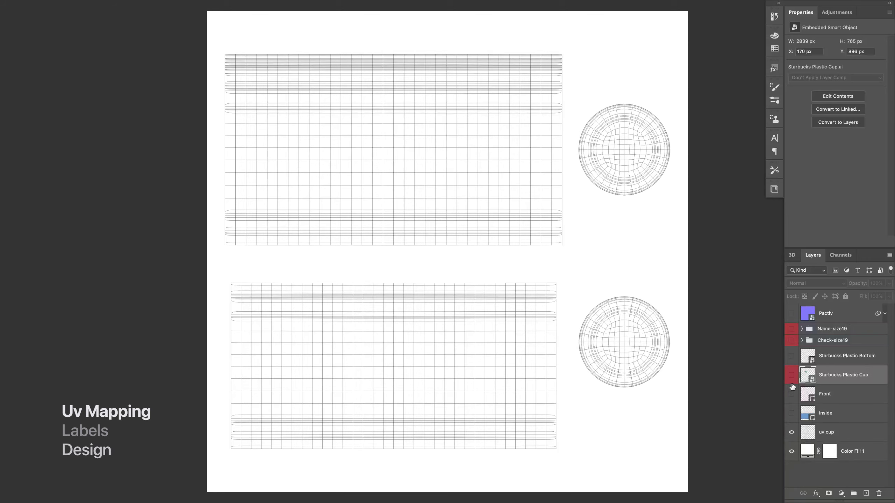
Show the Starbucks Plastic Cup layer, hide the uv cup layer and panels, and inspect the label
click(792, 376)
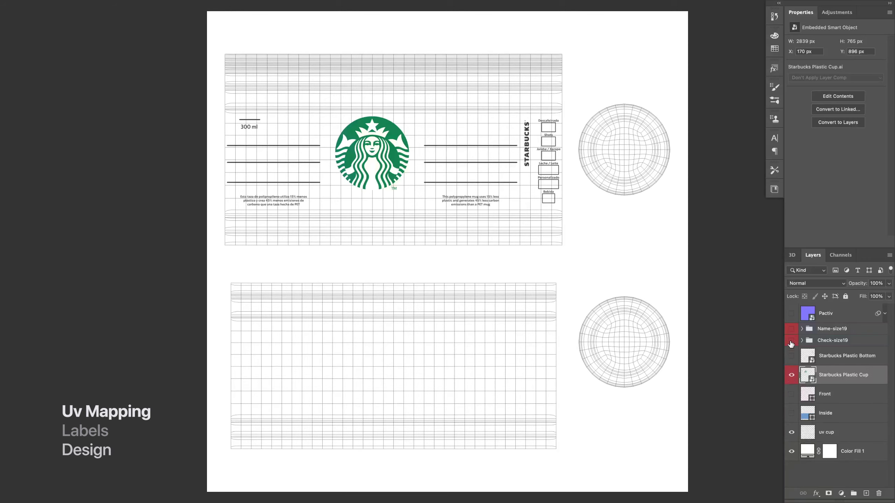
click(792, 432)
key(Tab)
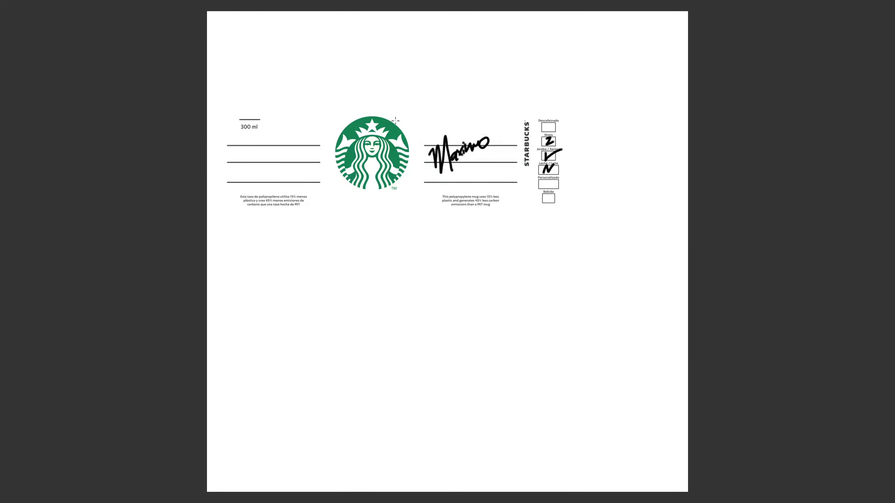
alt+scroll(485, 138, up, 5)
scroll(514, 172, down, 3)
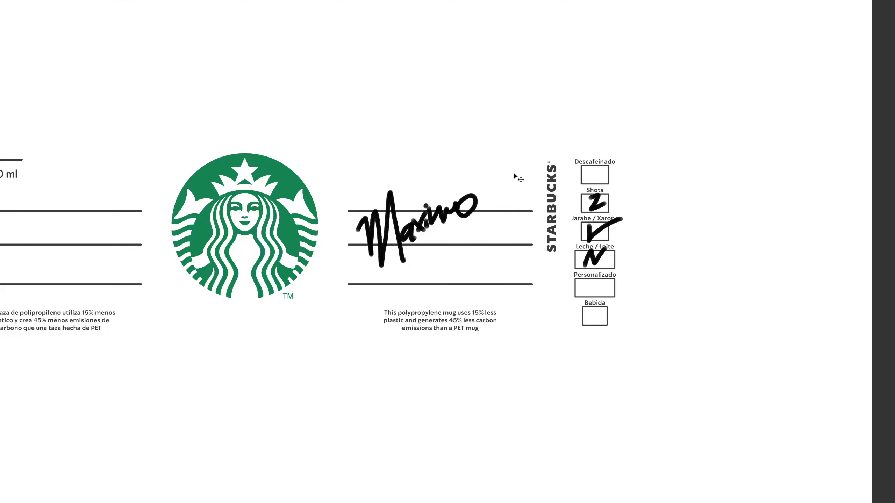
drag(509, 180, 648, 206)
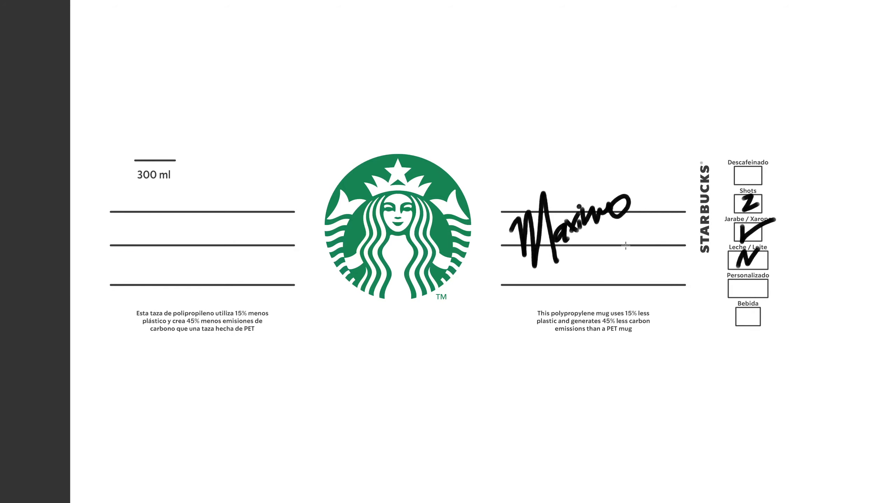
alt+scroll(755, 230, up, 2)
alt+scroll(758, 228, up, 3)
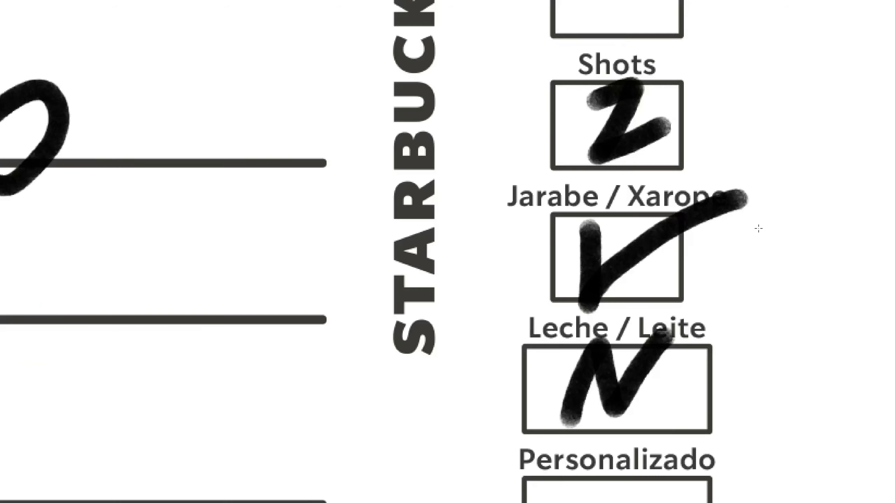
alt+scroll(758, 228, down, 5)
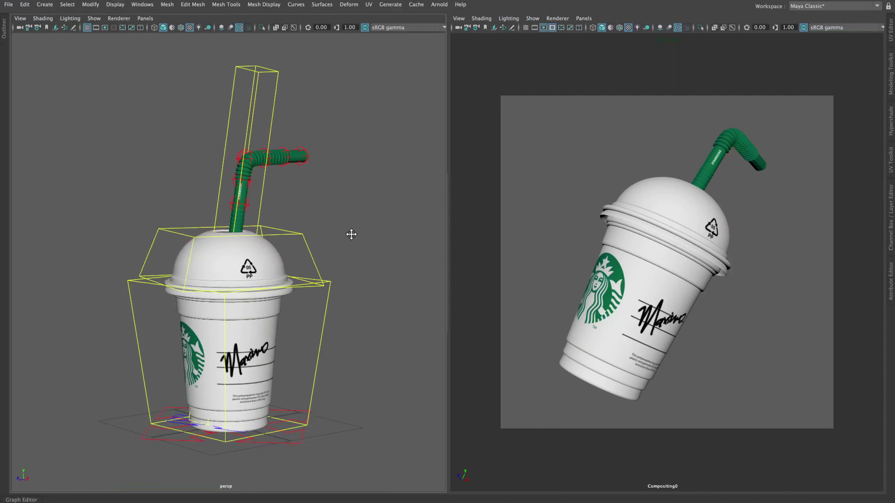
mouse_move(362, 236)
alt+mouse_down()
mouse_move(316, 244)
mouse_move(316, 256)
mouse_move(419, 250)
mouse_move(267, 254)
mouse_move(176, 241)
alt+mouse_up()
alt+drag(366, 275, 281, 263)
mouse_move(388, 268)
alt+mouse_down()
mouse_move(334, 251)
mouse_move(339, 282)
mouse_move(456, 283)
mouse_move(341, 276)
alt+mouse_up()
alt+right_drag(340, 275, 344, 285)
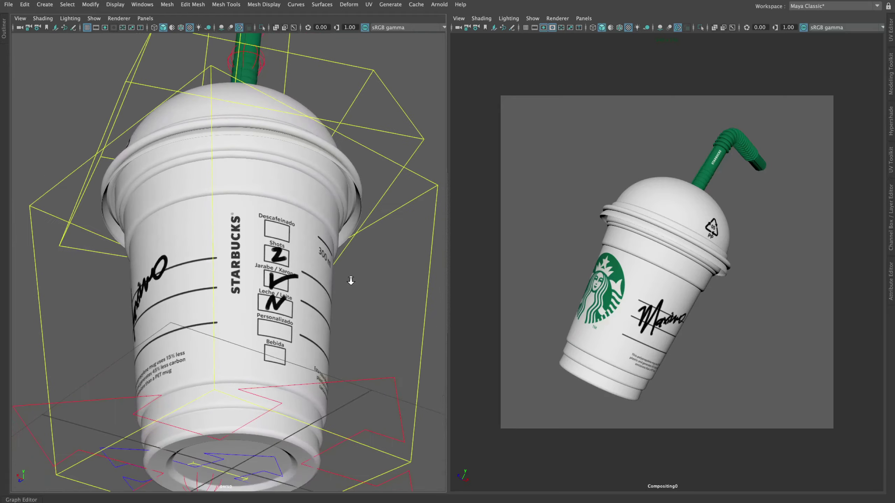
mouse_move(349, 280)
alt+mouse_down()
mouse_move(211, 273)
mouse_move(355, 261)
mouse_move(367, 275)
mouse_move(363, 285)
alt+mouse_up()
scroll(367, 288, up, 2)
scroll(366, 289, down, 2)
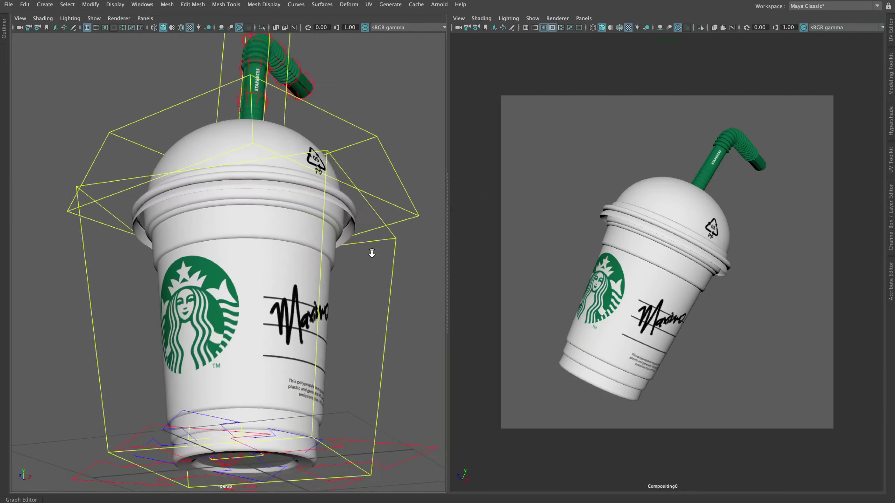
Preview the LabelCup node on the cup in the Material Graph, then close it
scroll(121, 349, down, 1)
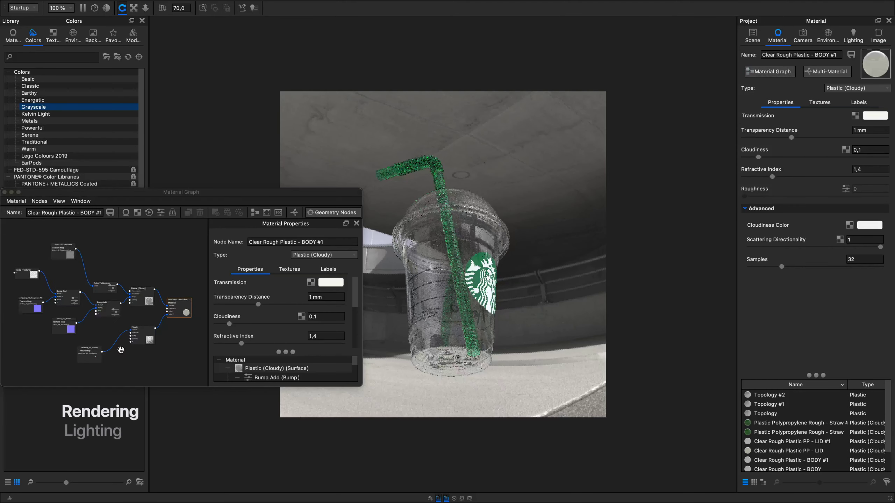
click(91, 356)
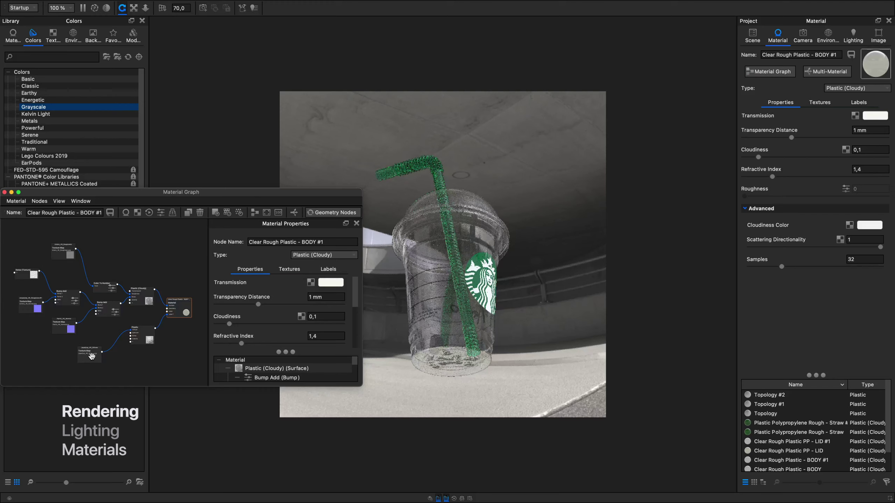
double_click(92, 356)
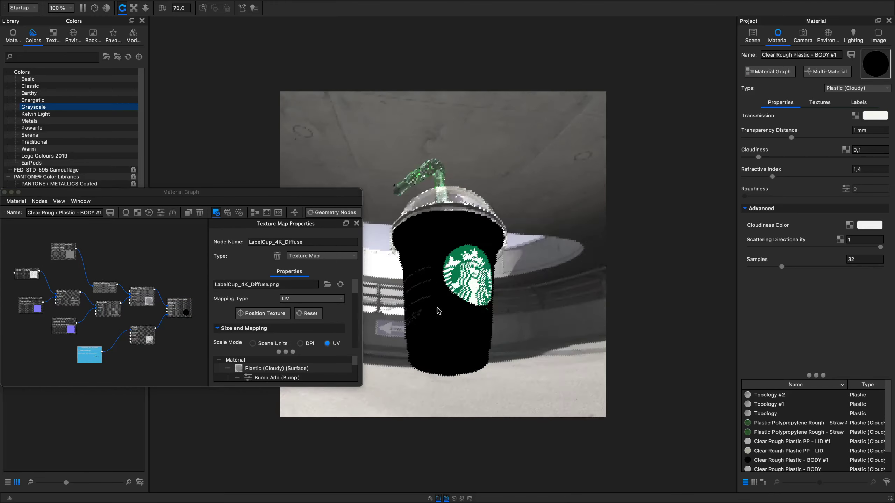
mouse_move(481, 310)
mouse_down()
mouse_move(510, 332)
mouse_move(466, 339)
mouse_move(409, 380)
mouse_up()
click(3, 190)
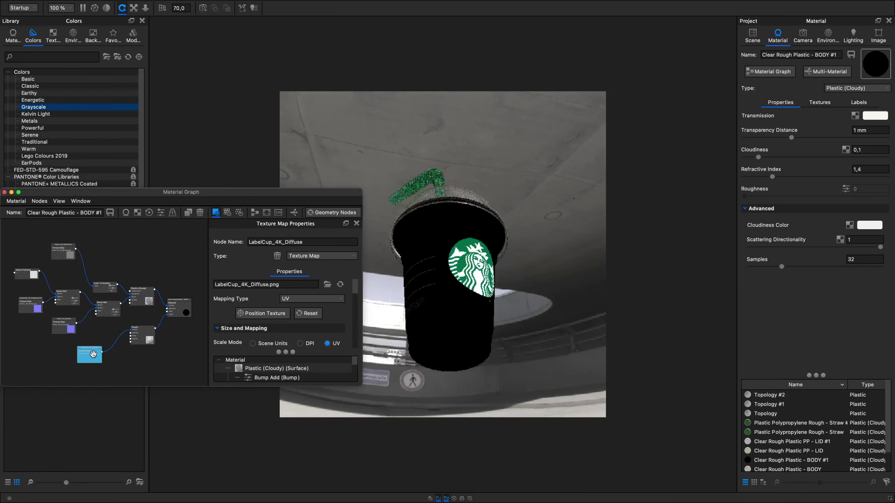
click(4, 192)
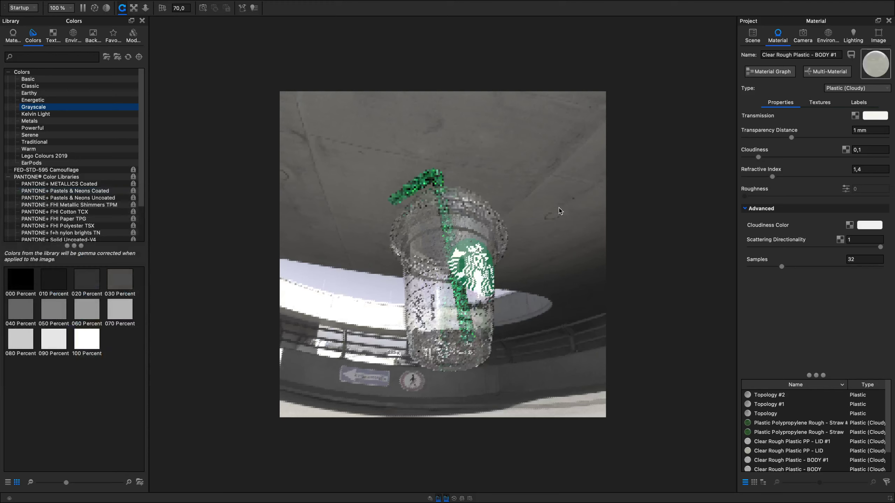
Set the Environment background to plain white Color and hide the Project and Library panels
click(831, 39)
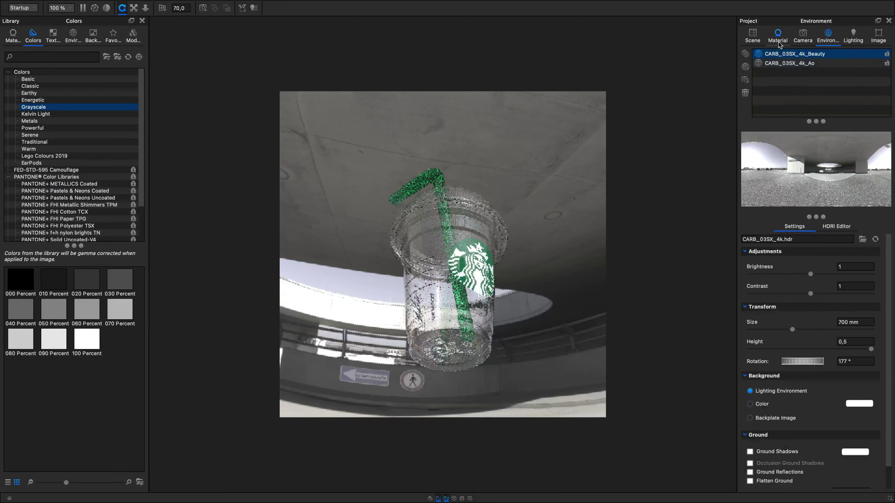
click(800, 38)
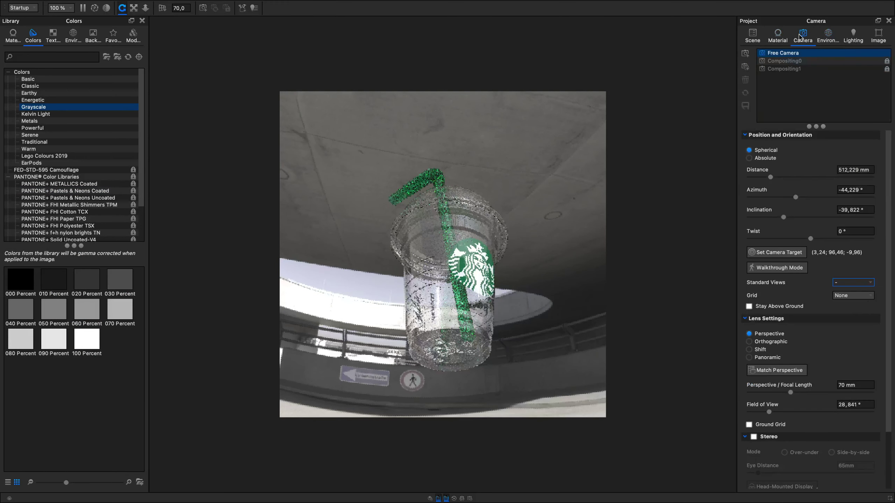
click(821, 39)
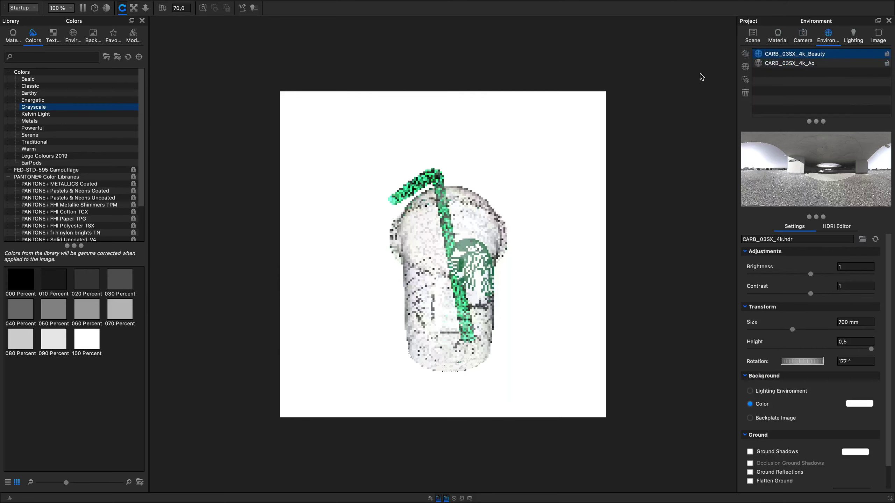
click(446, 498)
click(438, 499)
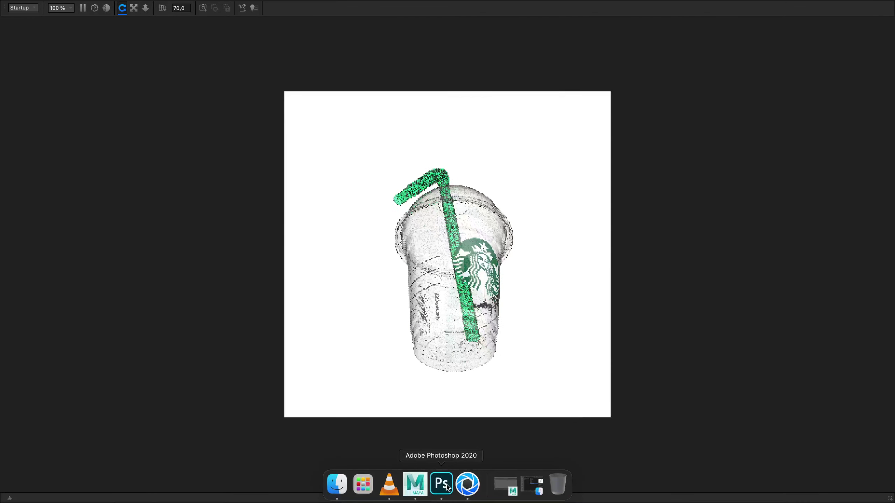